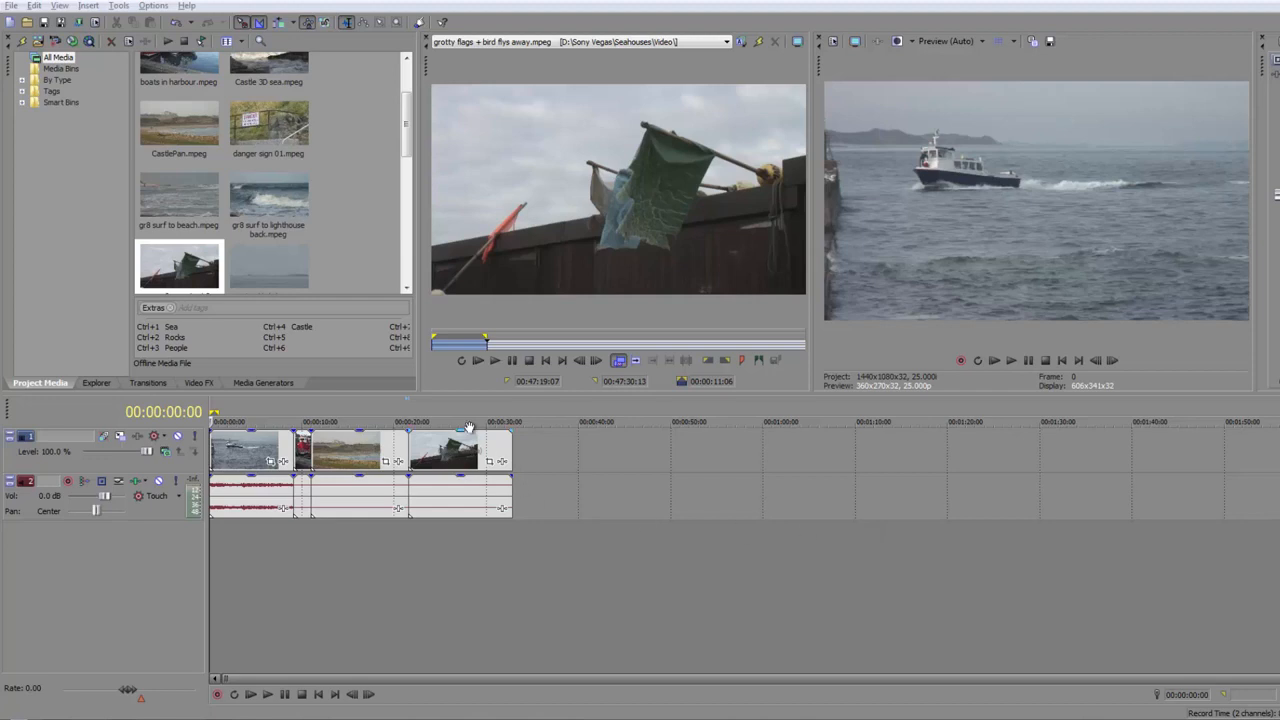
Add a timeline marker midway over the flags clip and label it "Colour correct this shot"
left_click(457, 455)
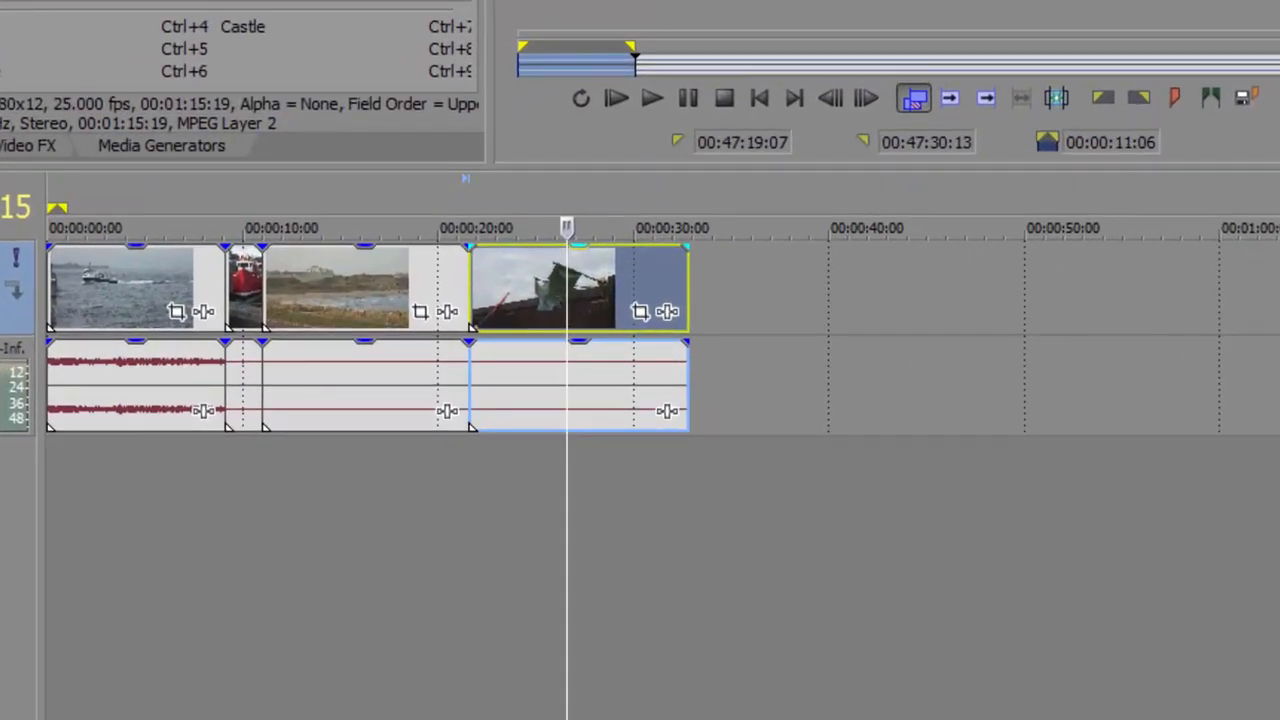
key("m")
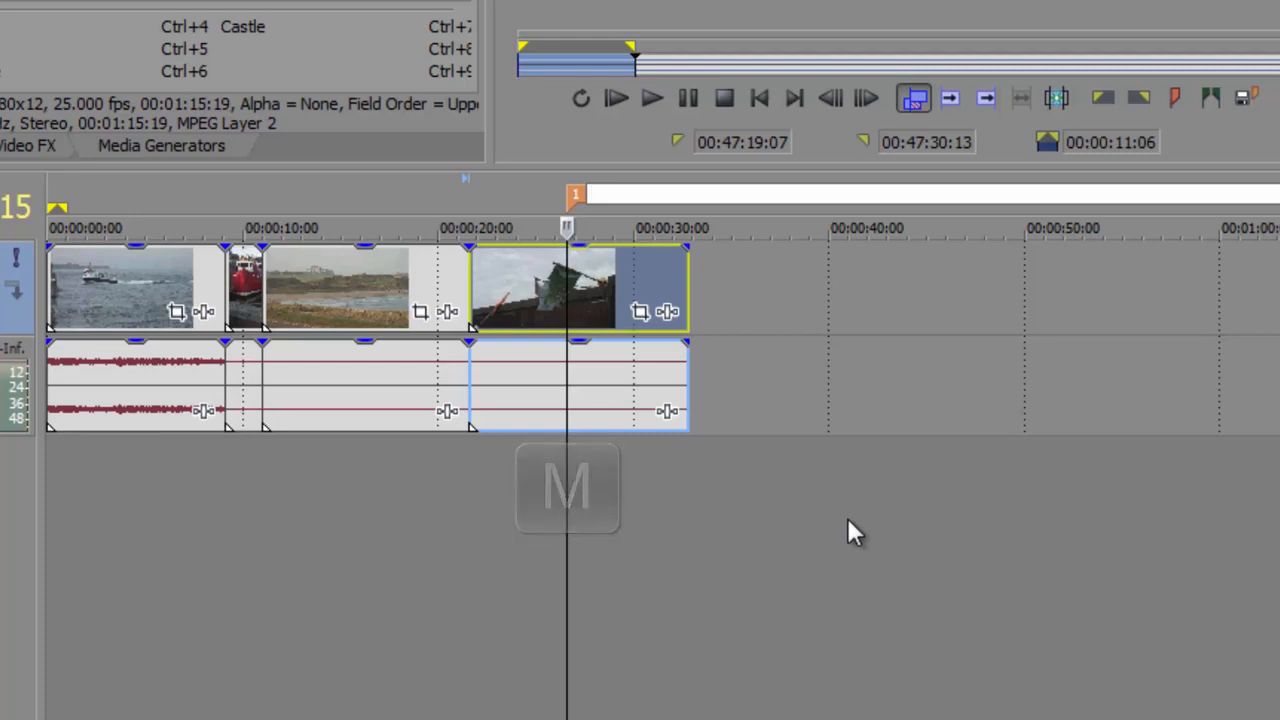
type("Colour")
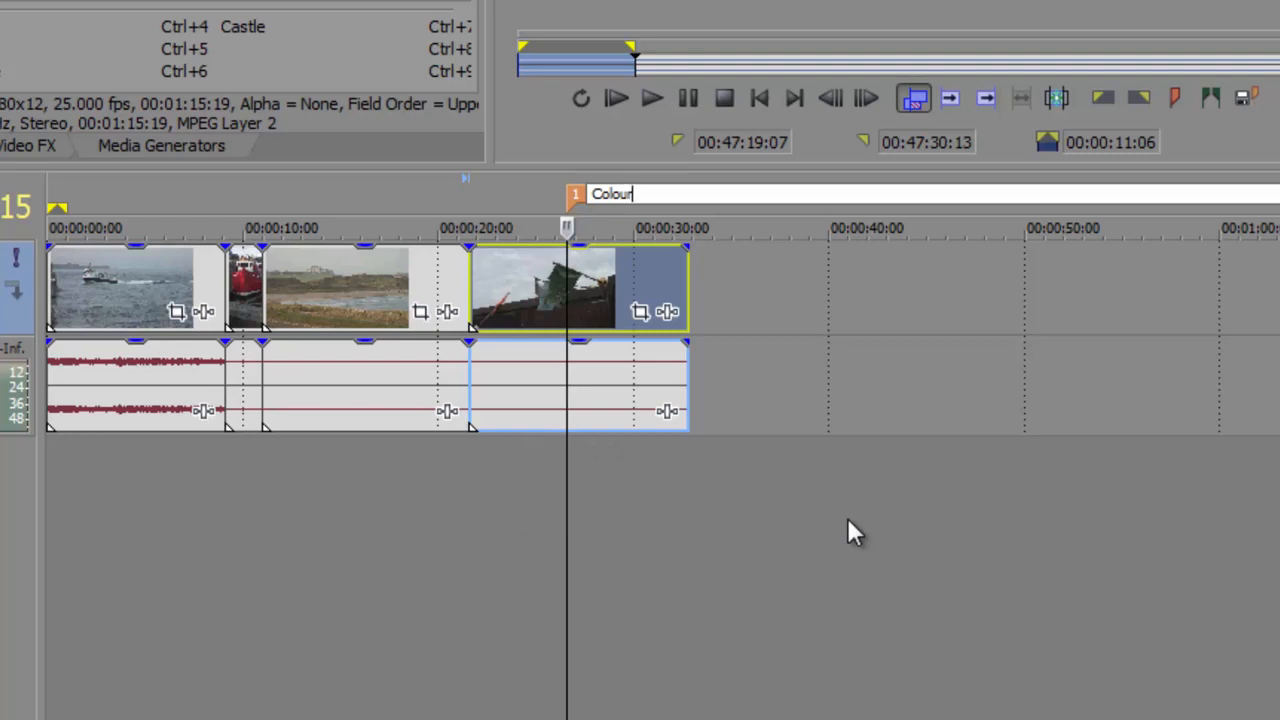
type("correct this shot")
key("Return")
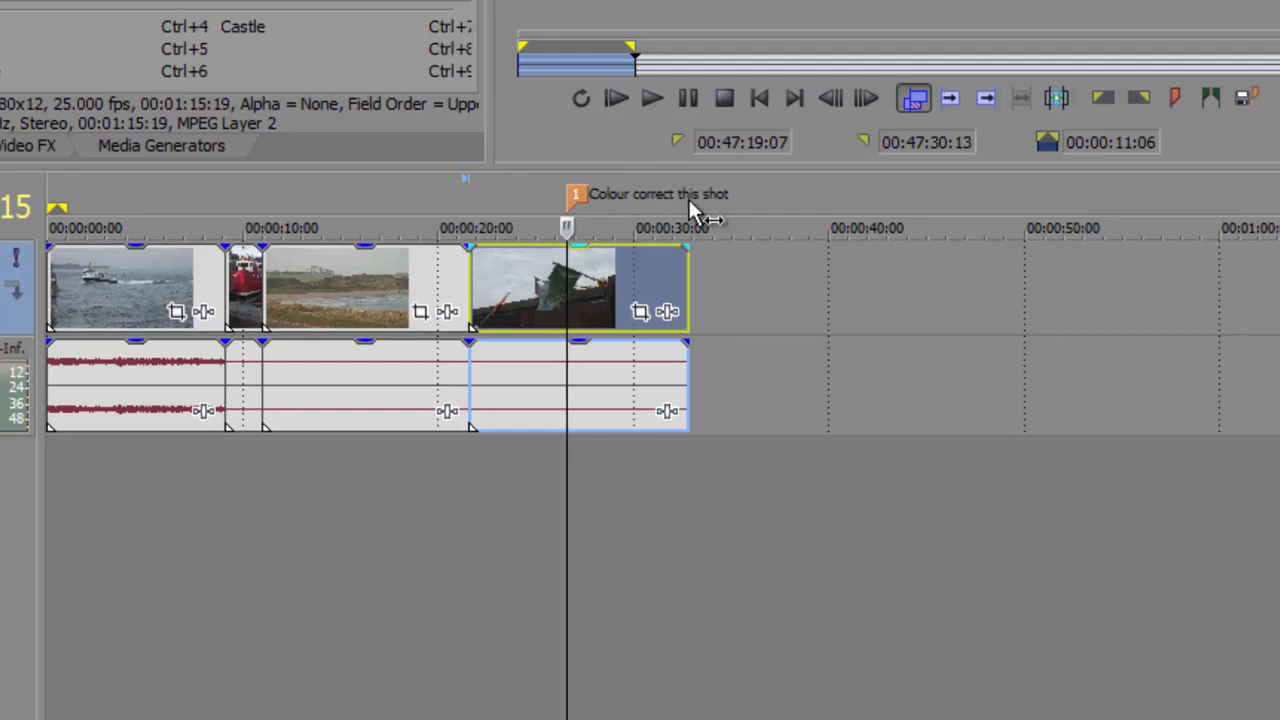
Select the beach clip and jump the playhead back to marker 1
left_click(349, 291)
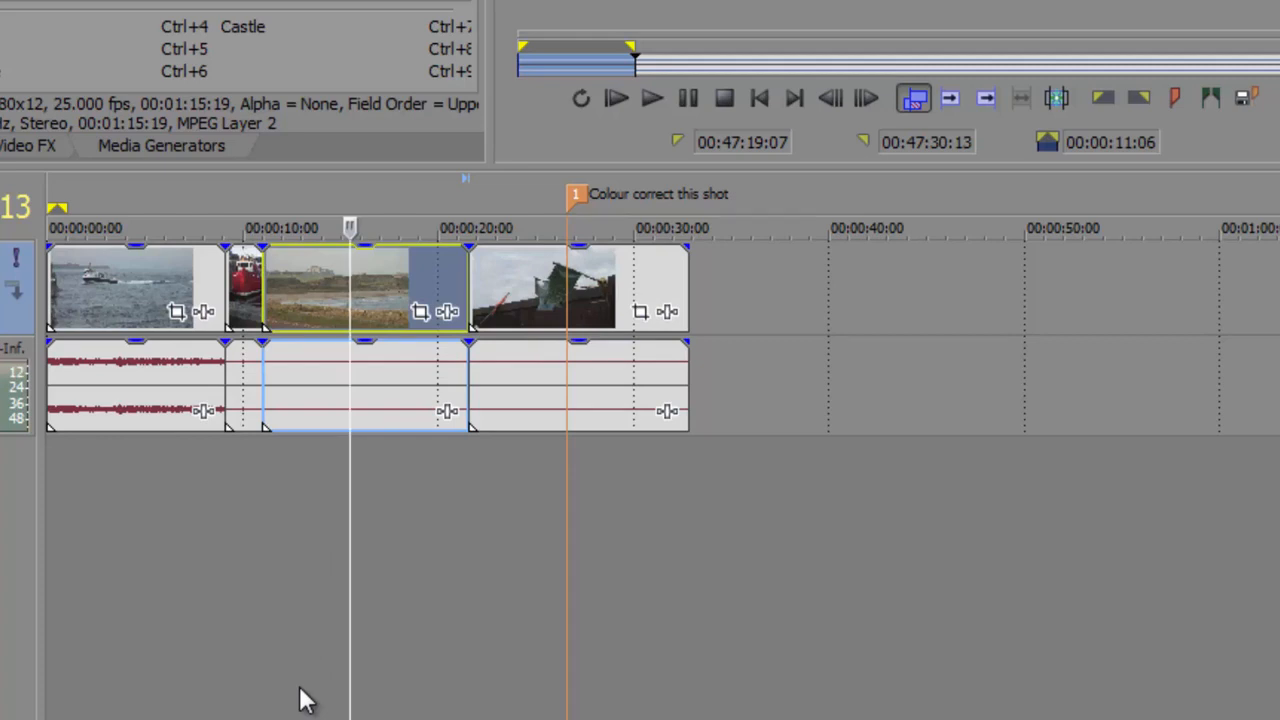
key("1")
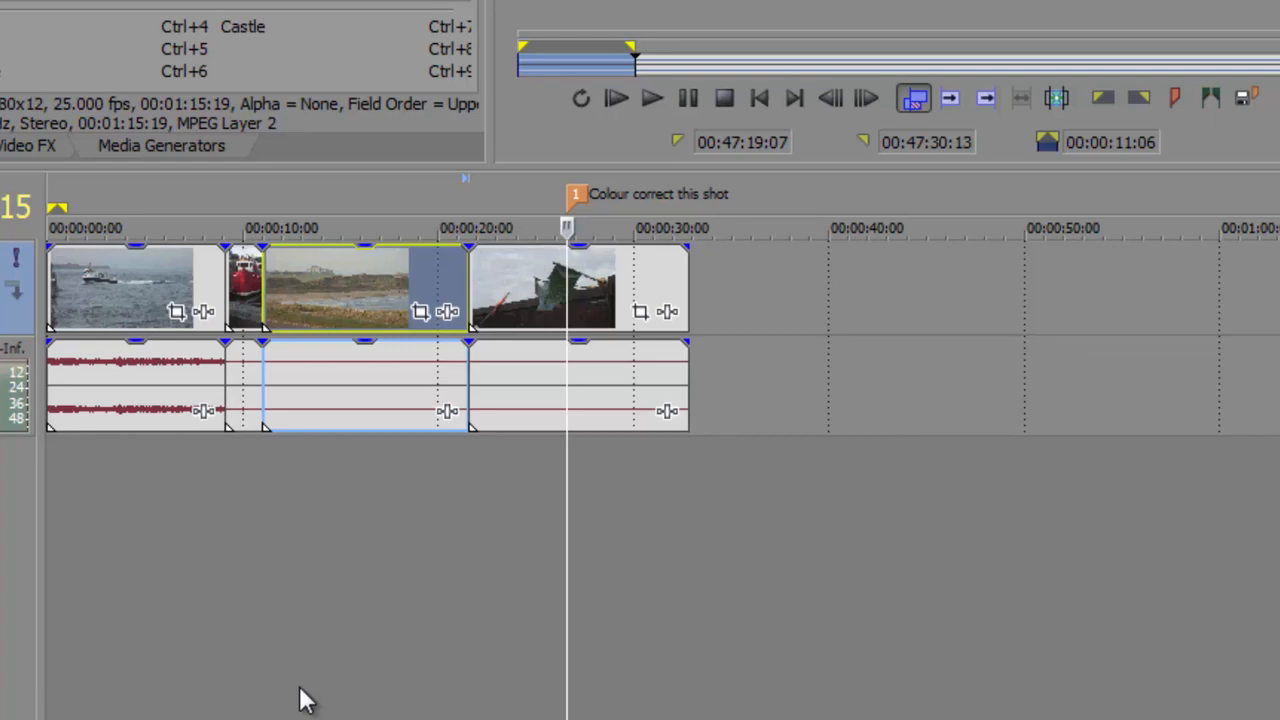
Nudge the selected beach clip 14 frames earlier, overlapping the red boat clip
key("KP_1")
key("KP_1")
key("KP_1")
key("KP_1")
key("KP_1")
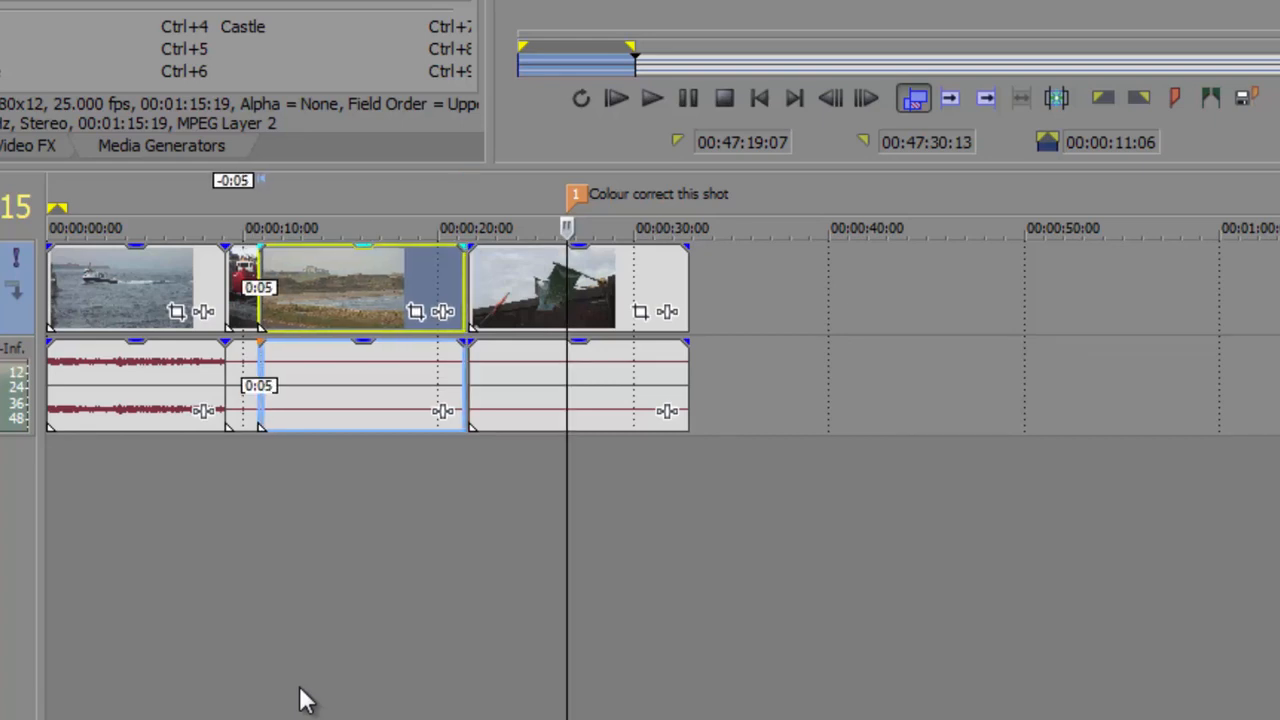
key("KP_1")
key("KP_1")
key("KP_1")
key("KP_1")
key("KP_1")
key("KP_1")
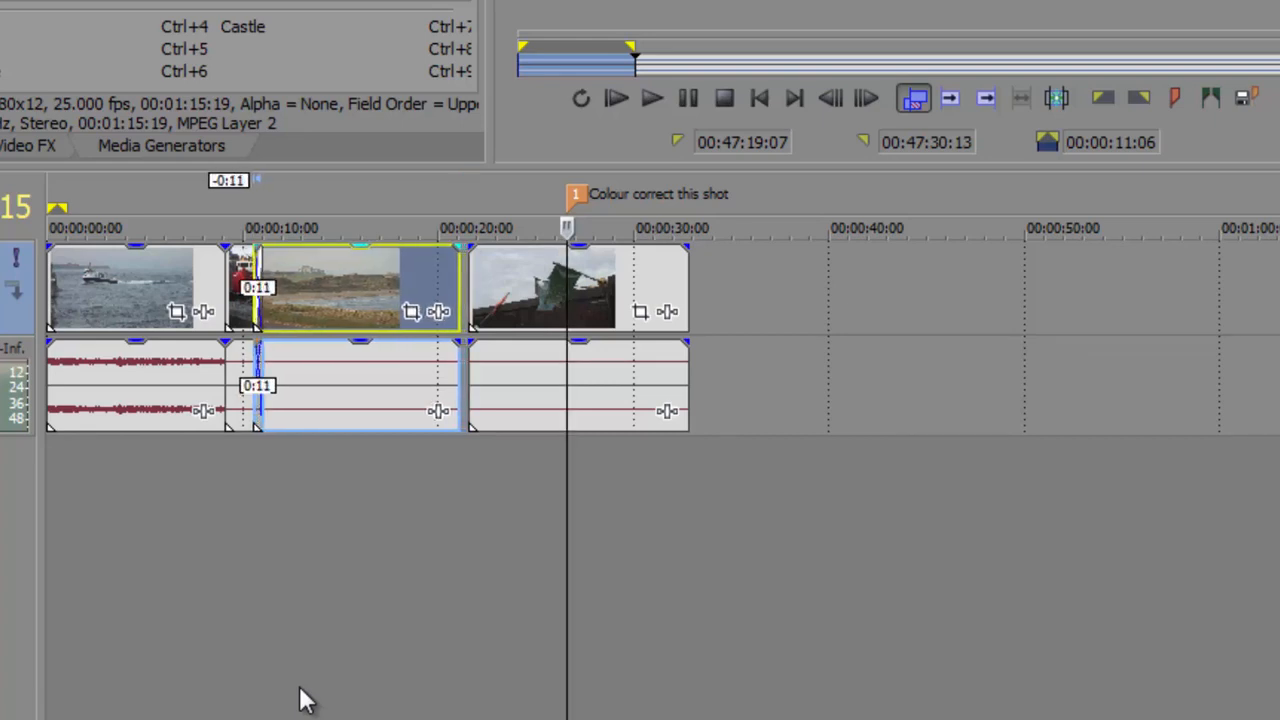
key("KP_1")
key("KP_1")
key("KP_1")
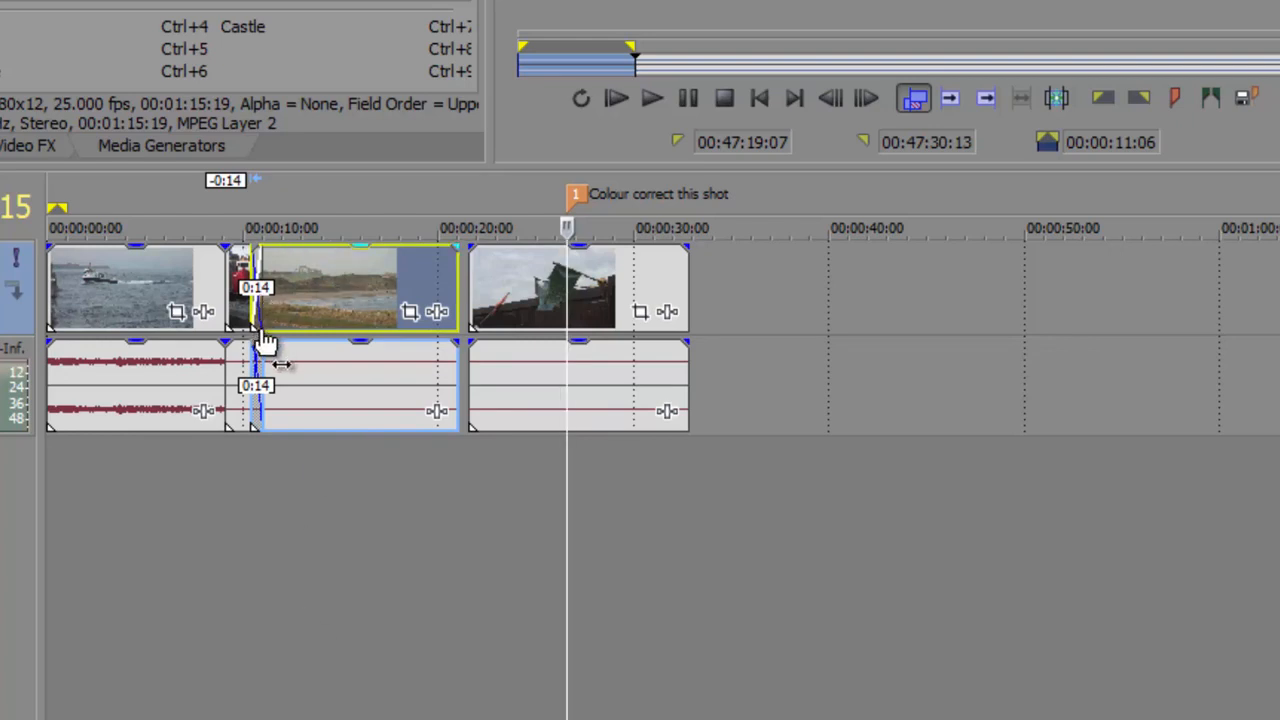
Nudge the beach clip towards the flags clip and back to its original place between its neighbours
key("KP_3")
key("KP_3")
key("KP_3")
key("KP_3")
key("KP_3")
key("KP_3")
key("KP_3")
key("KP_3")
key("KP_3")
key("KP_3")
key("KP_3")
key("KP_3")
key("KP_3")
key("KP_3")
key("KP_3")
key("KP_3")
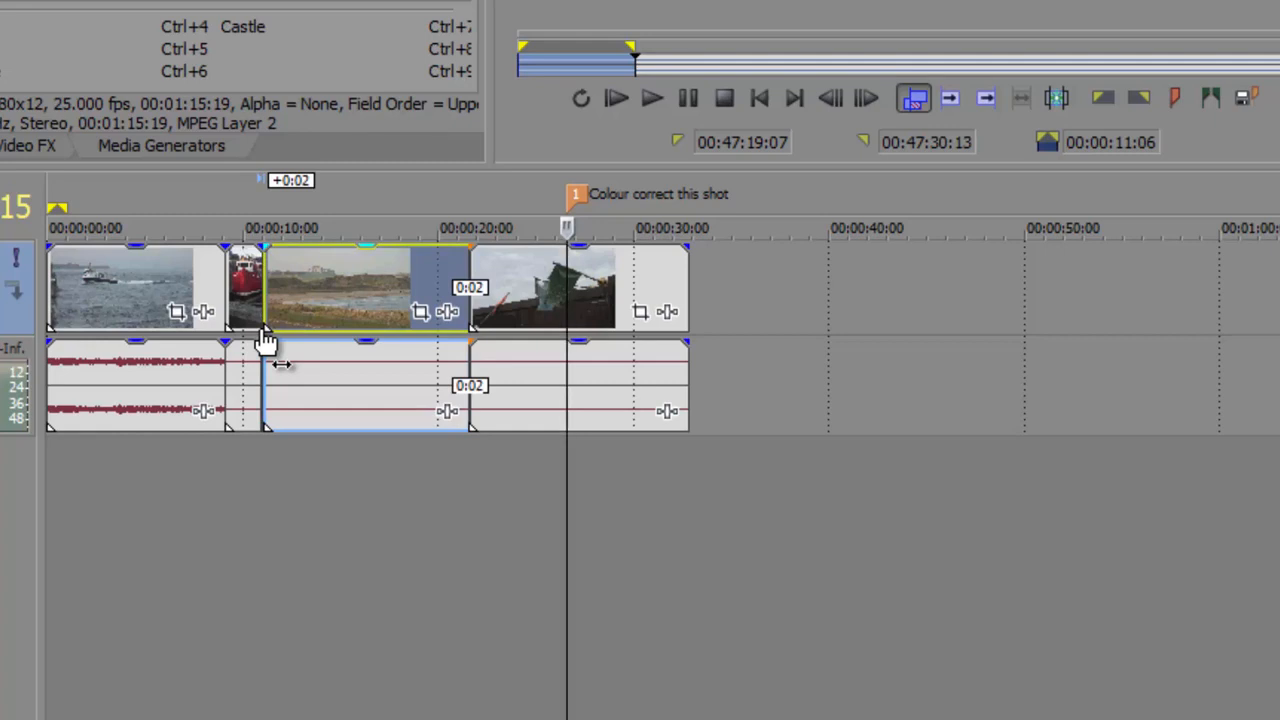
key("KP_1")
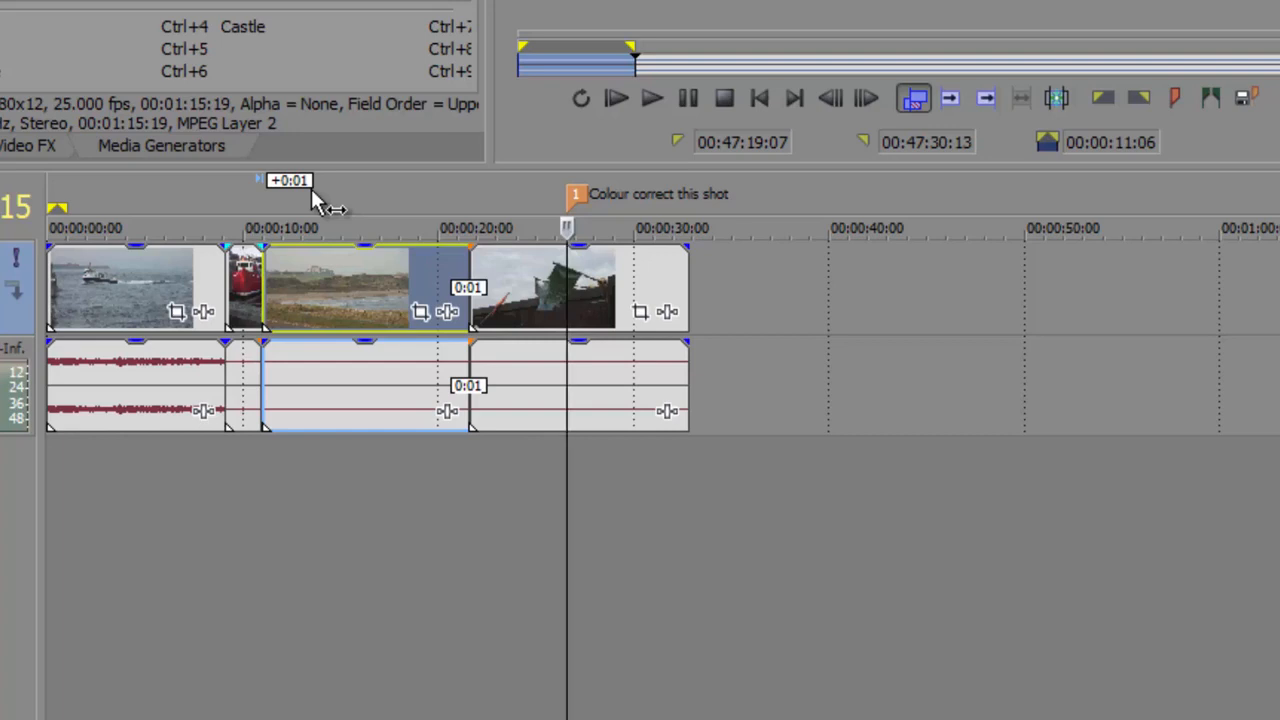
key("KP_1")
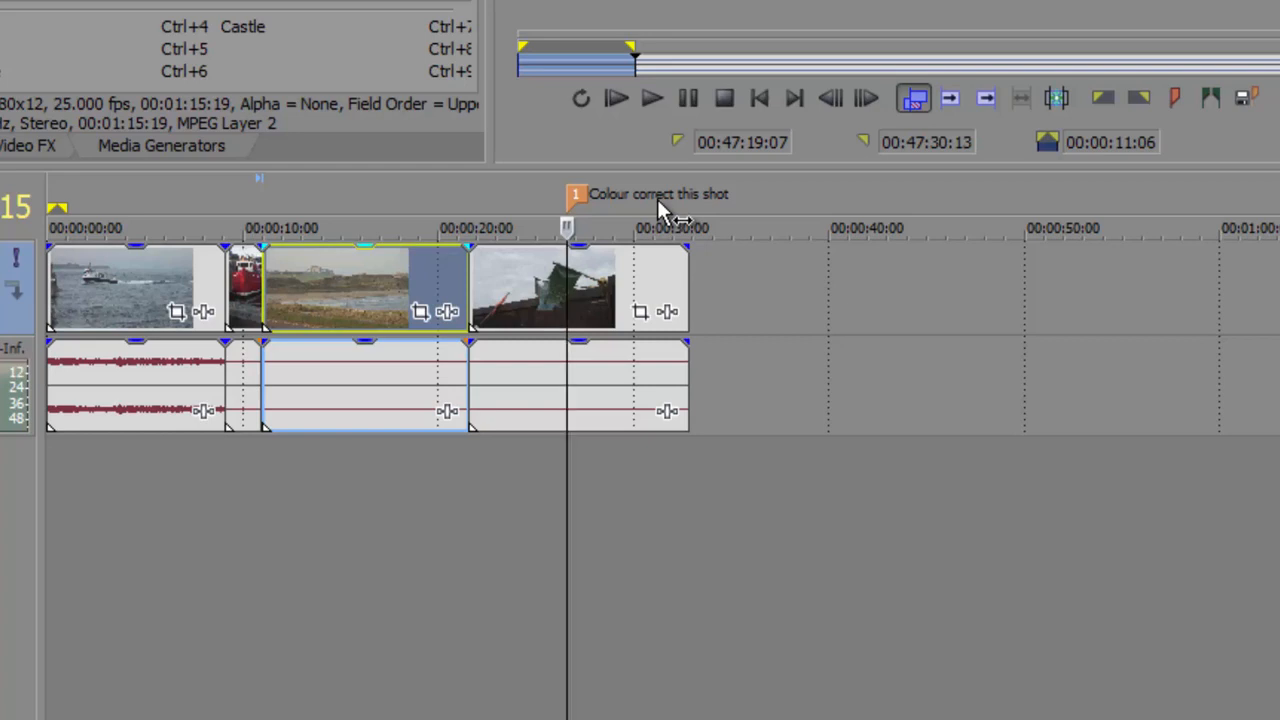
Undo the clip nudging, the marker label and the marker over the flags clip
key("ctrl+z")
key("ctrl+z")
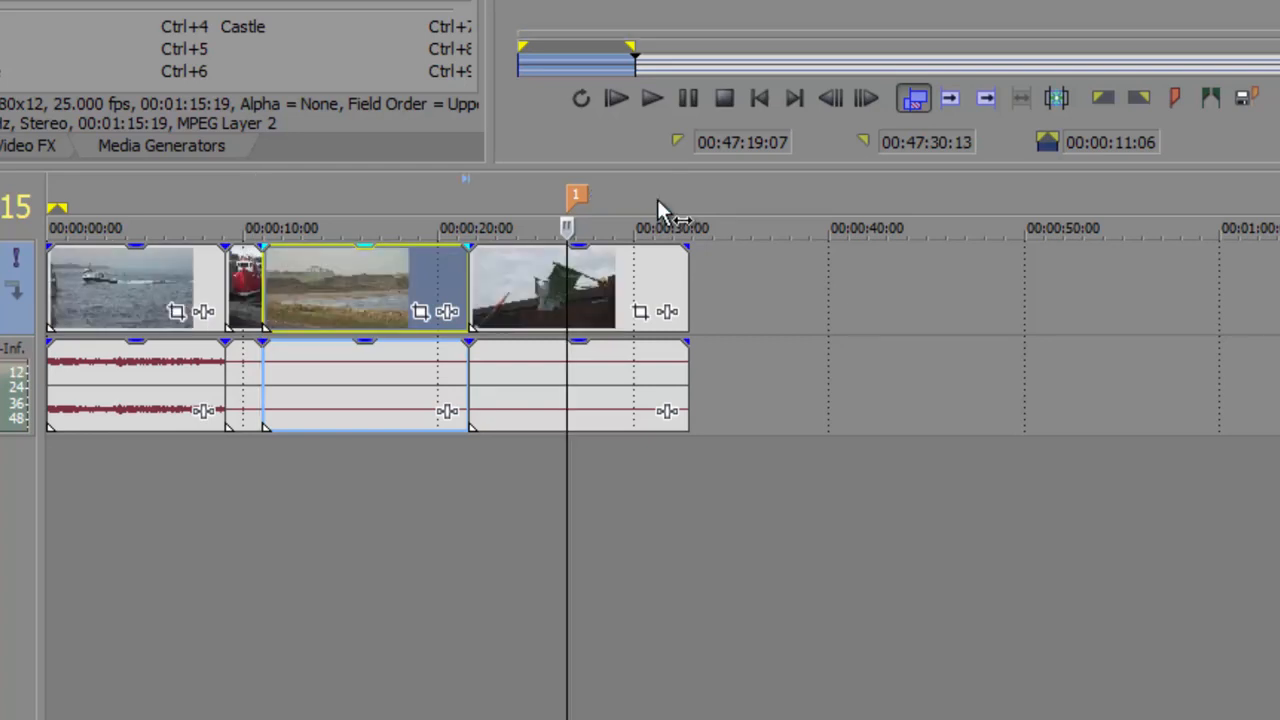
key("ctrl+z")
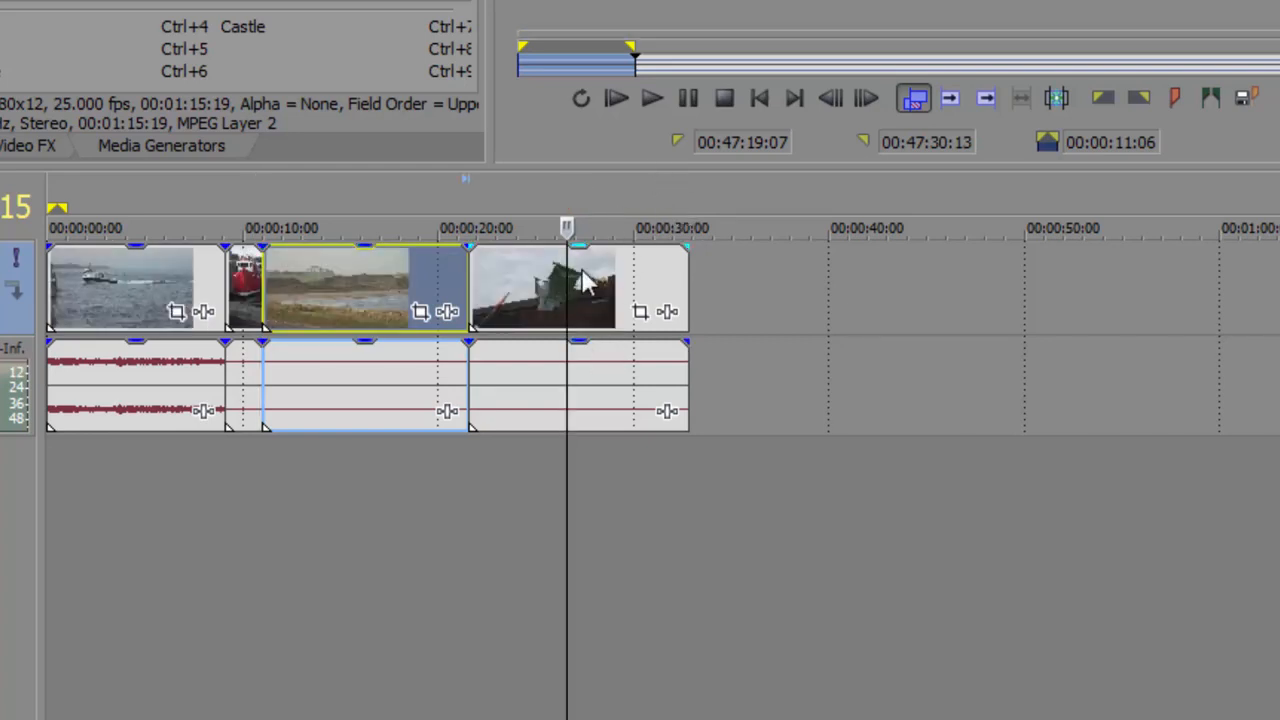
Add the "Night Goes By test for motion.wav" music to a new audio track below the clips, starting at 00:00:00:00
left_click_drag(567, 272, 47, 300)
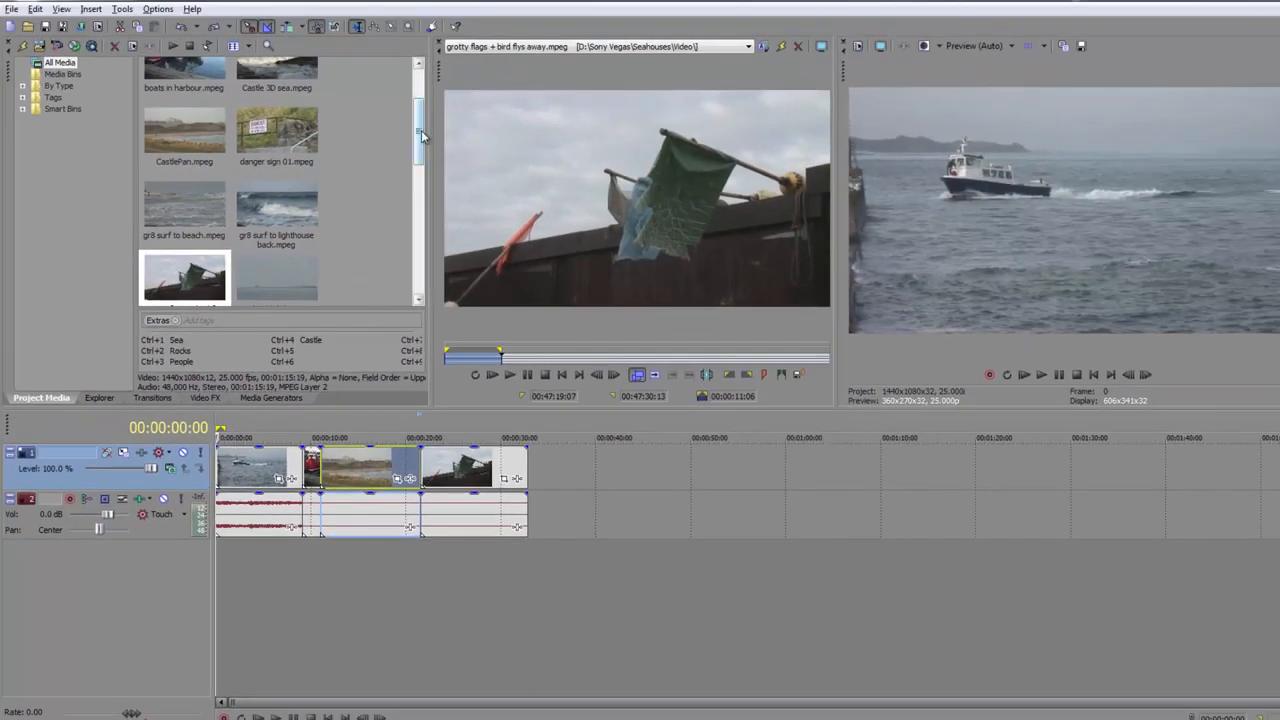
left_click_drag(422, 135, 422, 85)
left_click(172, 122)
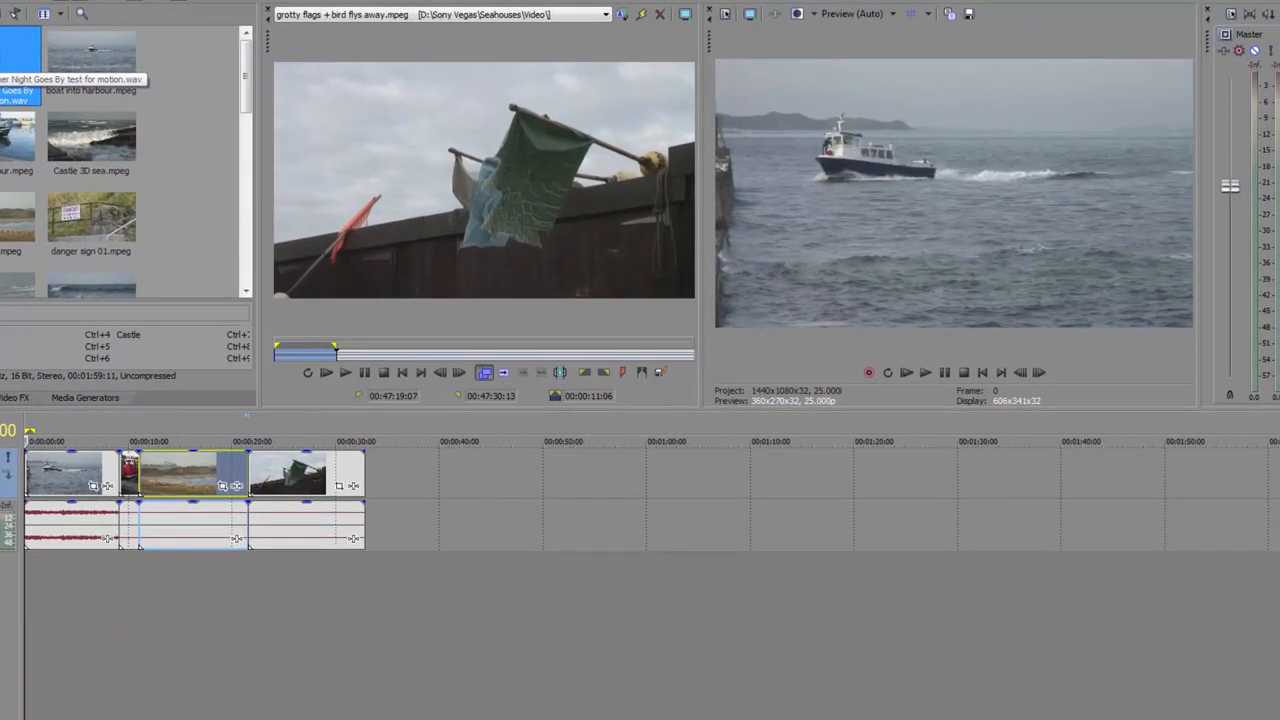
left_click_drag(20, 62, 115, 592)
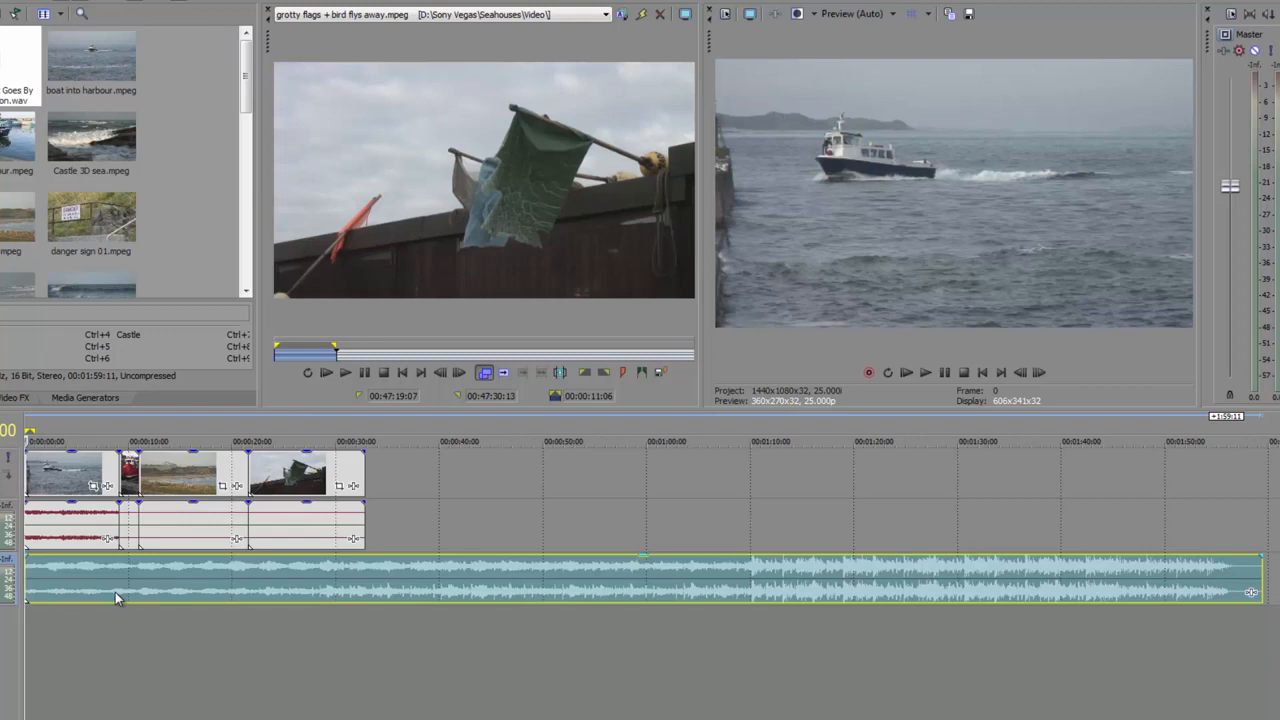
Play the project and drop 20 markers in time with the music, about six seconds apart
key("space")
key("space")
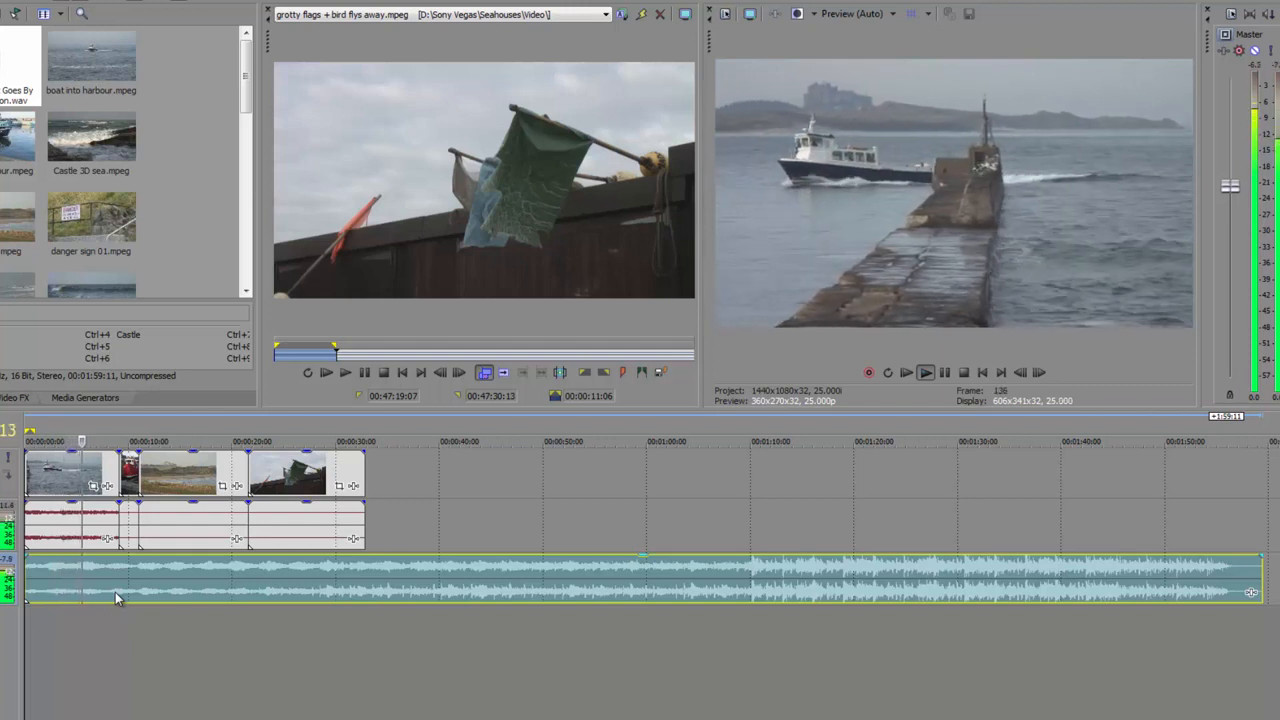
key("m")
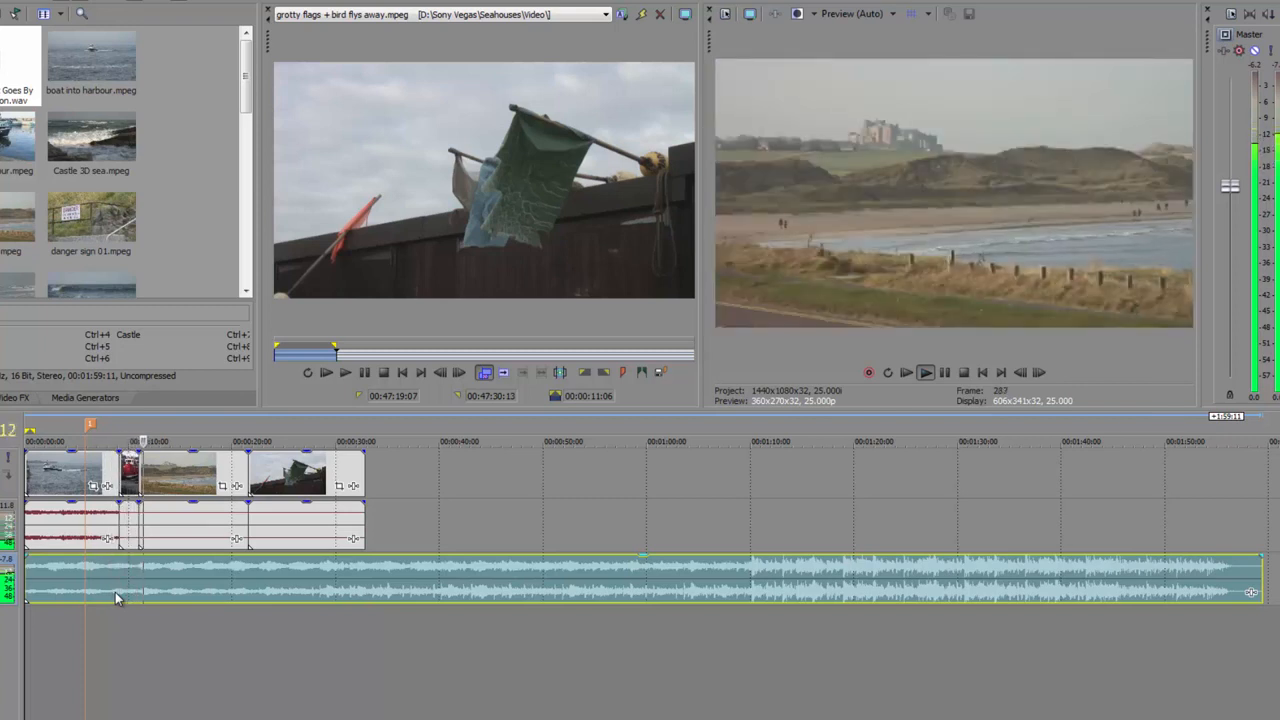
key("m")
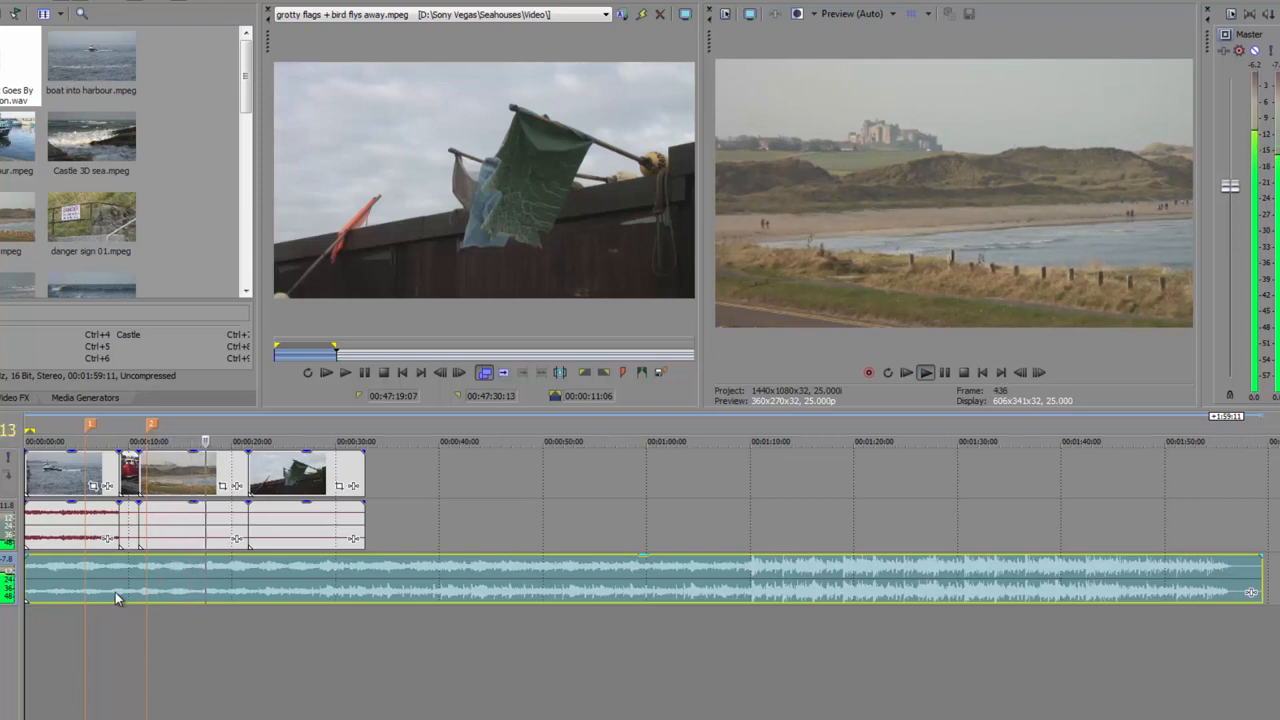
key("m")
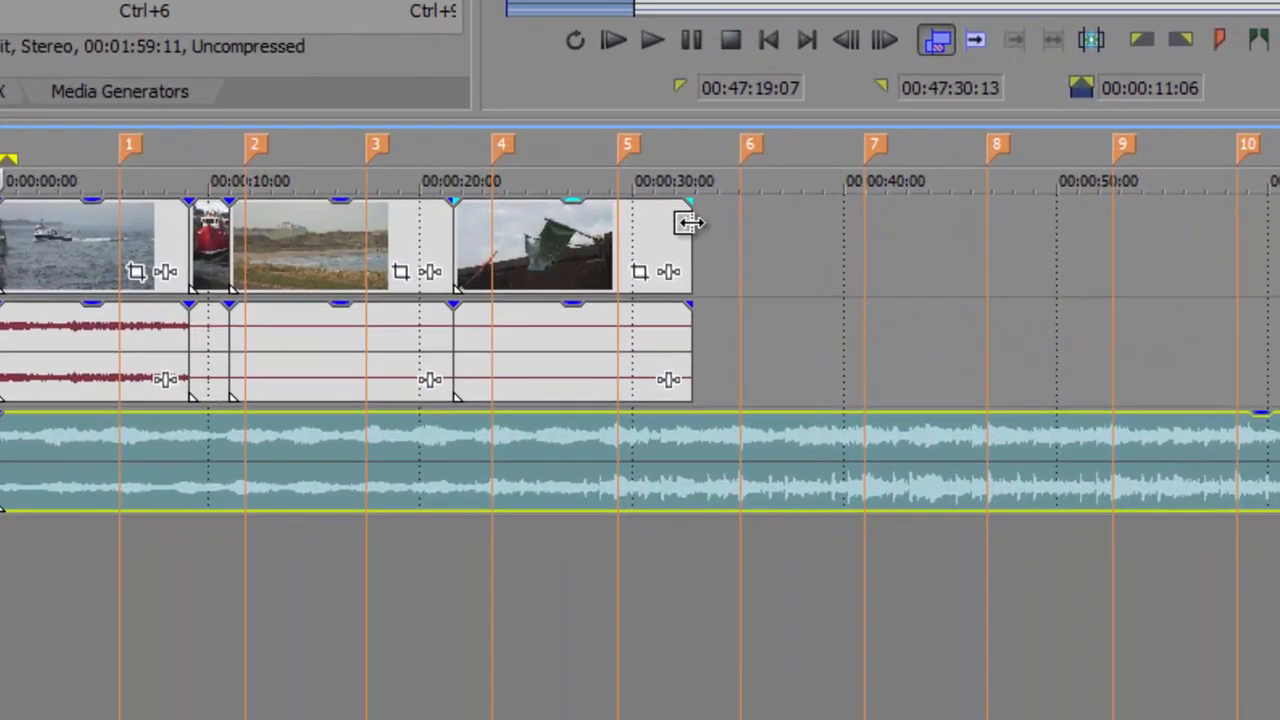
Trim the end of the flags clip back to marker 5
left_click(360, 461)
mouse_move(678, 224)
left_mouse_down()
mouse_move(623, 223)
mouse_move(679, 227)
mouse_move(632, 227)
mouse_move(619, 237)
mouse_move(636, 241)
mouse_move(621, 243)
left_mouse_up()
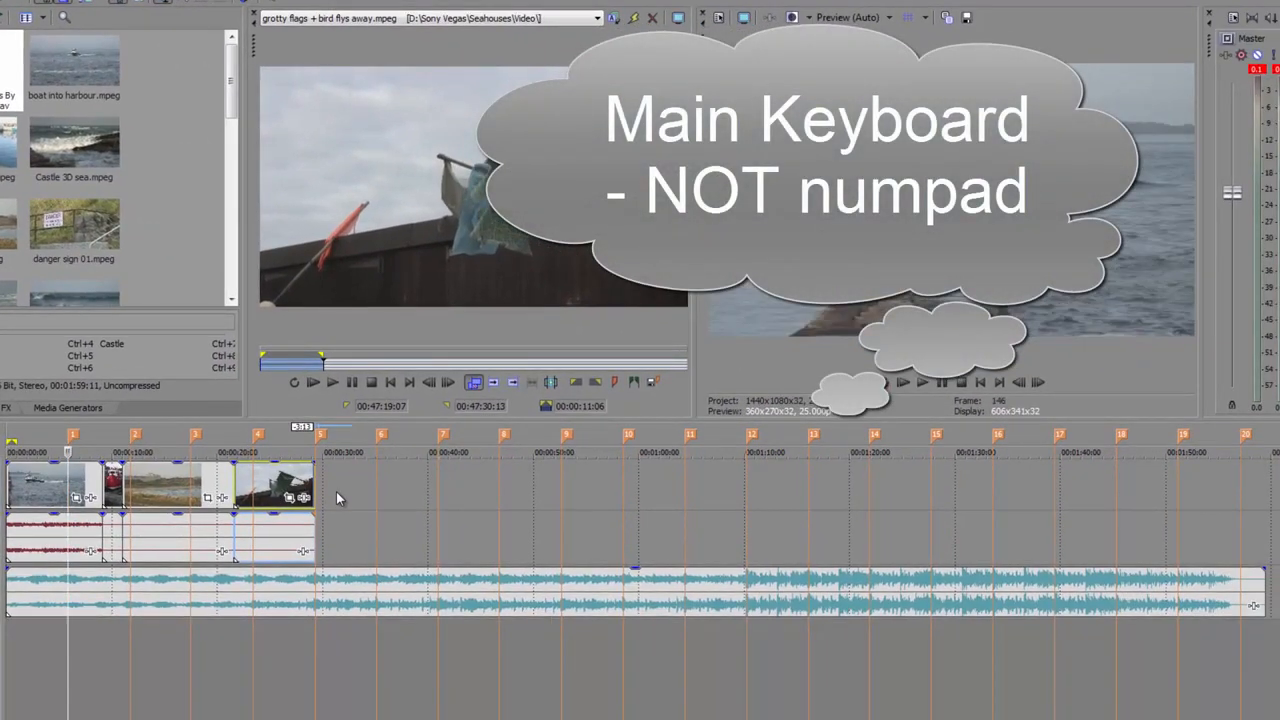
Jump the playhead through markers 2, 10, 11 and 20 along the timeline
key("2")
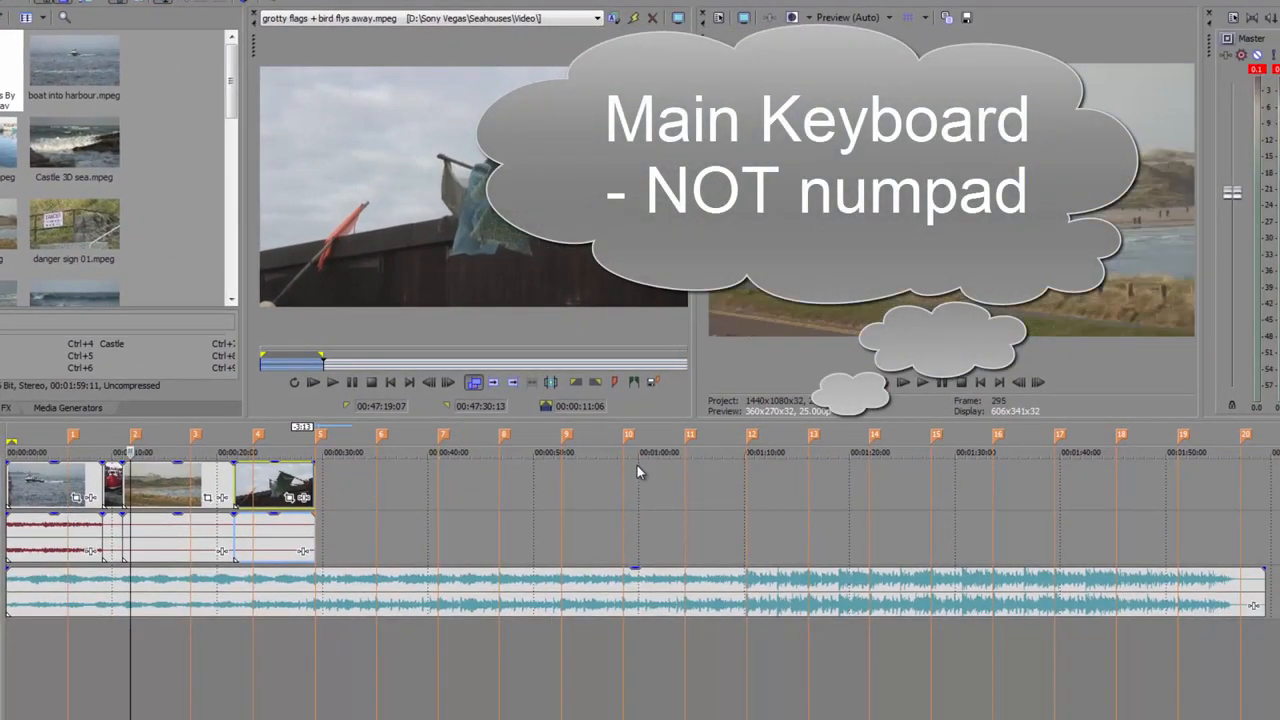
key("0")
key("ctrl+Right")
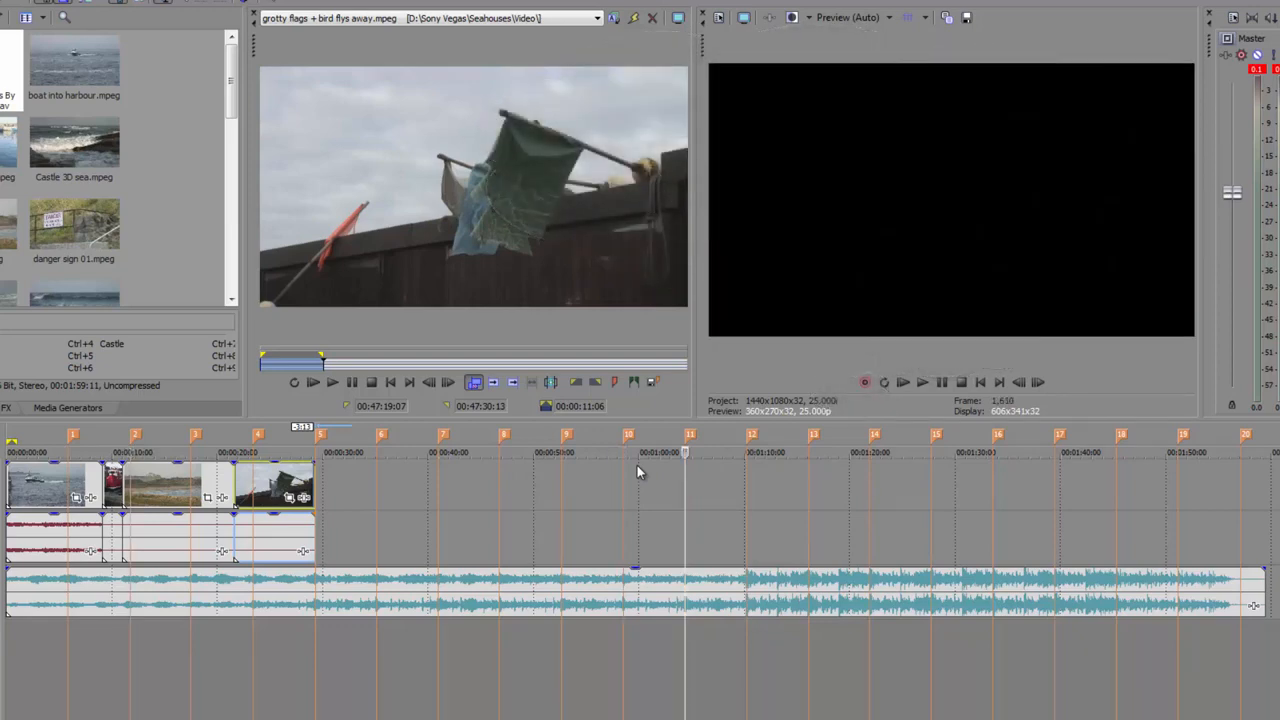
key("2")
key("0")
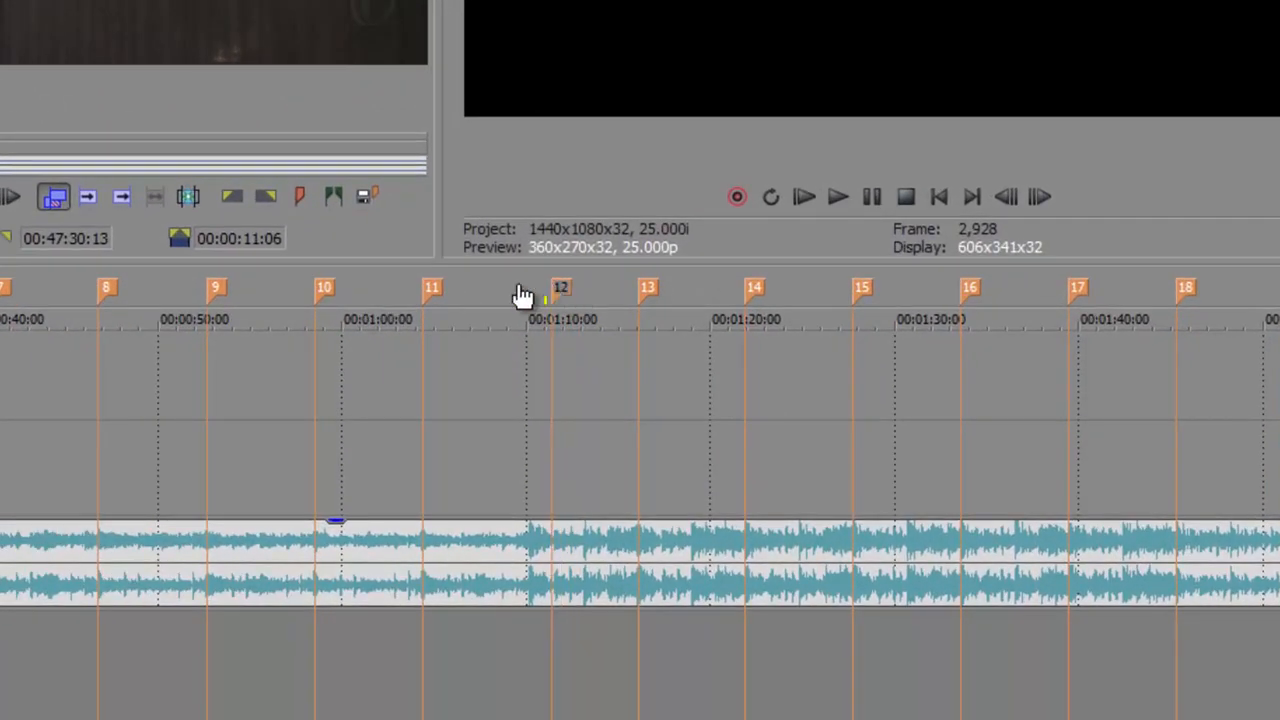
Move marker 12 to the start of the louder music at about 00:01:10 and slightly adjust marker 10
mouse_move(548, 292)
left_mouse_down()
mouse_move(509, 294)
mouse_move(594, 294)
mouse_move(535, 297)
left_mouse_up()
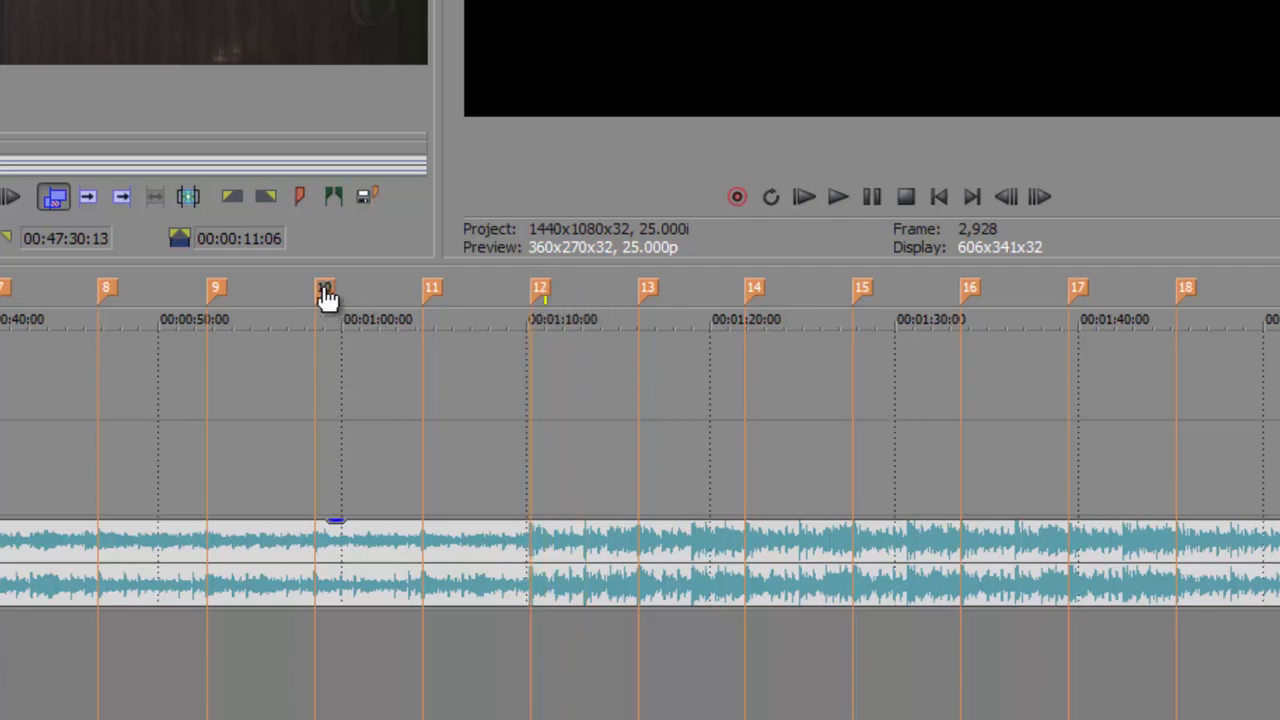
mouse_move(326, 294)
left_mouse_down()
mouse_move(374, 294)
mouse_move(272, 297)
mouse_move(371, 294)
mouse_move(306, 297)
mouse_move(324, 296)
left_mouse_up()
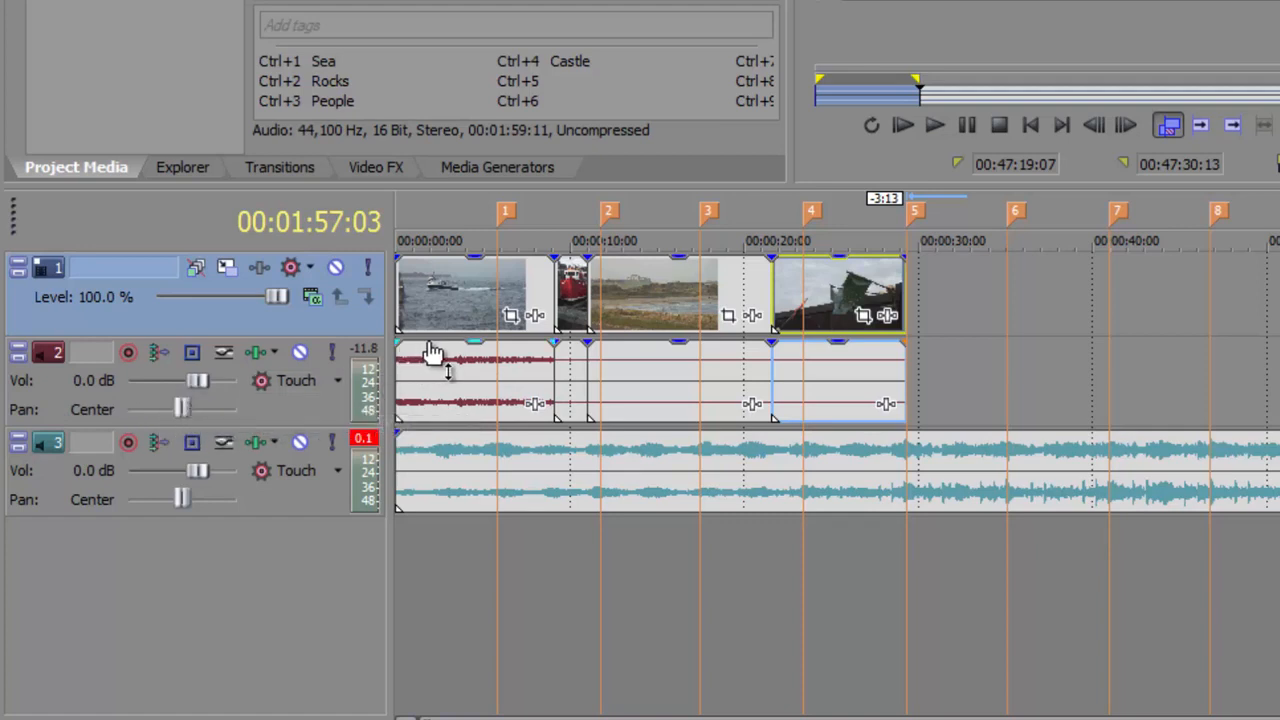
Lower the first boat clip's audio gain to -8.4 dB, playing the project from the start to check it against the music
left_click_drag(473, 356, 473, 394)
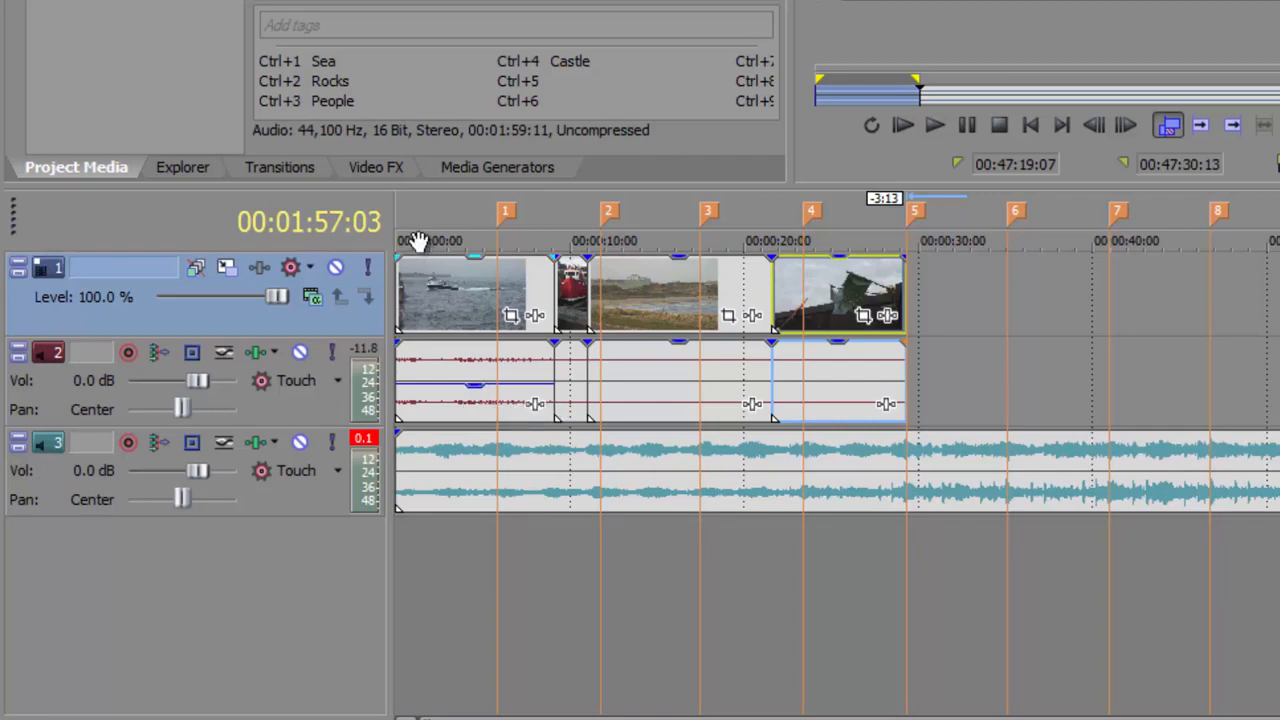
key("Home")
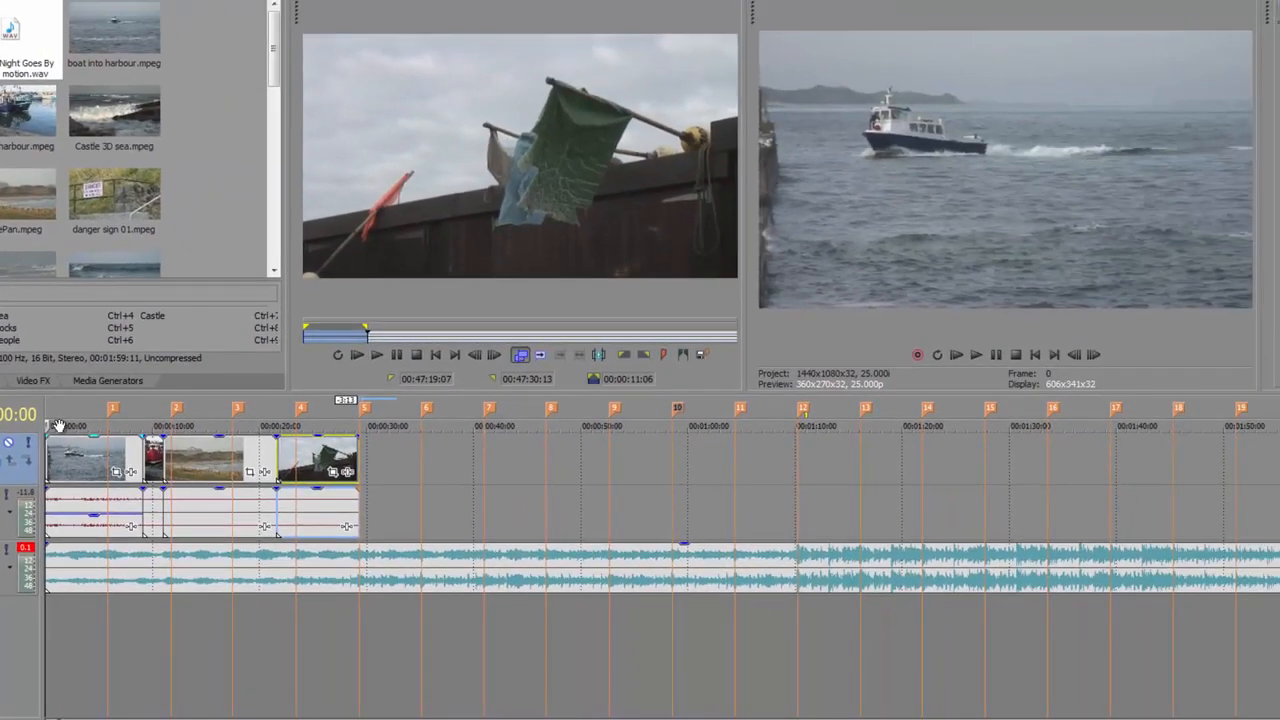
key("space")
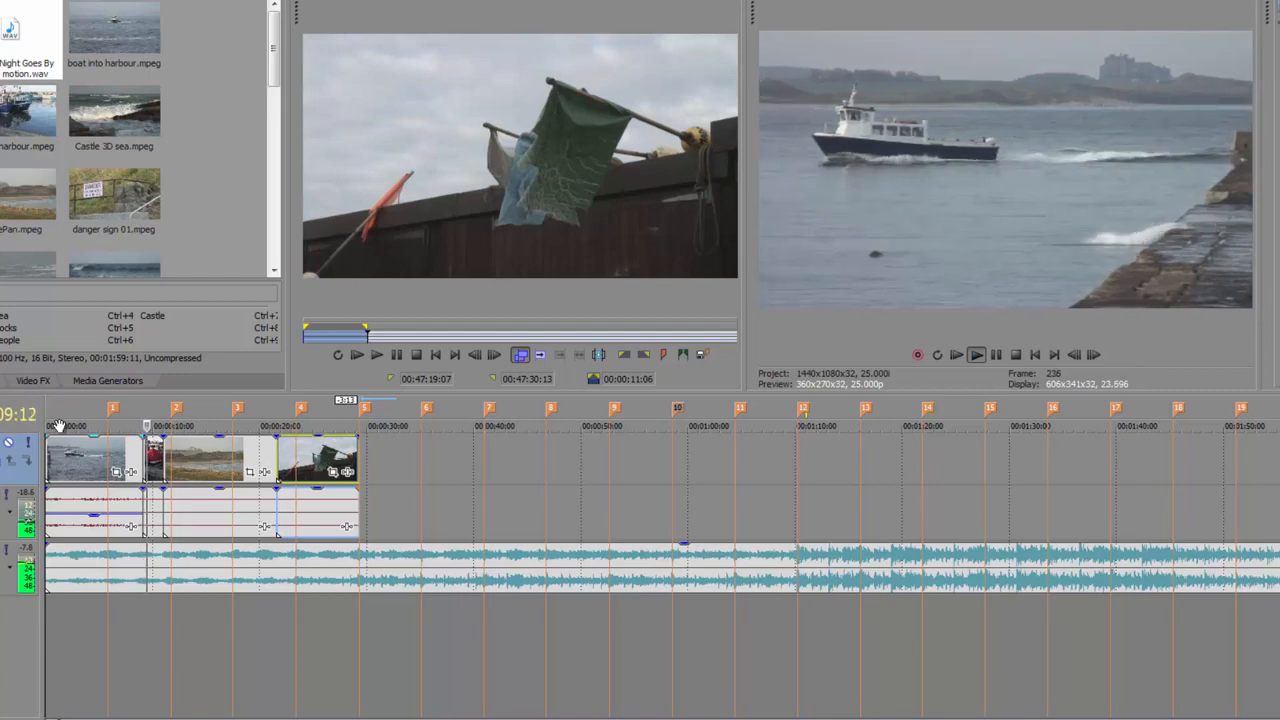
key("space")
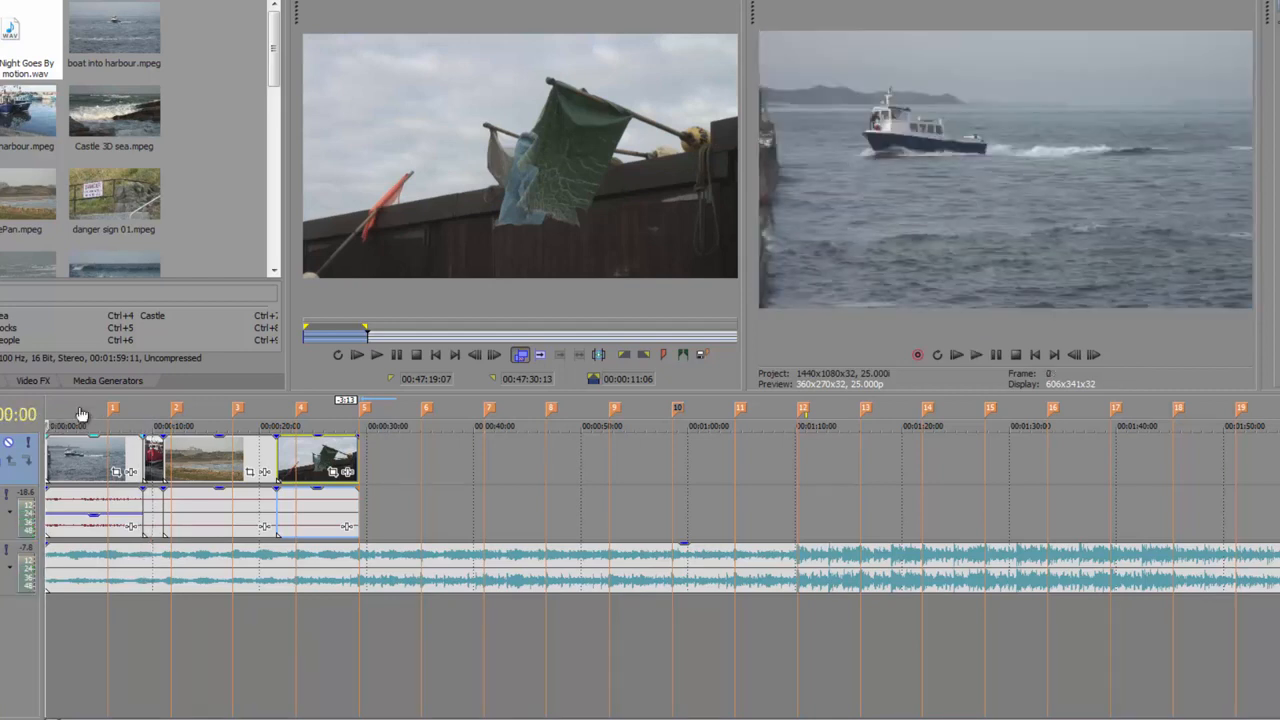
left_click_drag(93, 514, 95, 521)
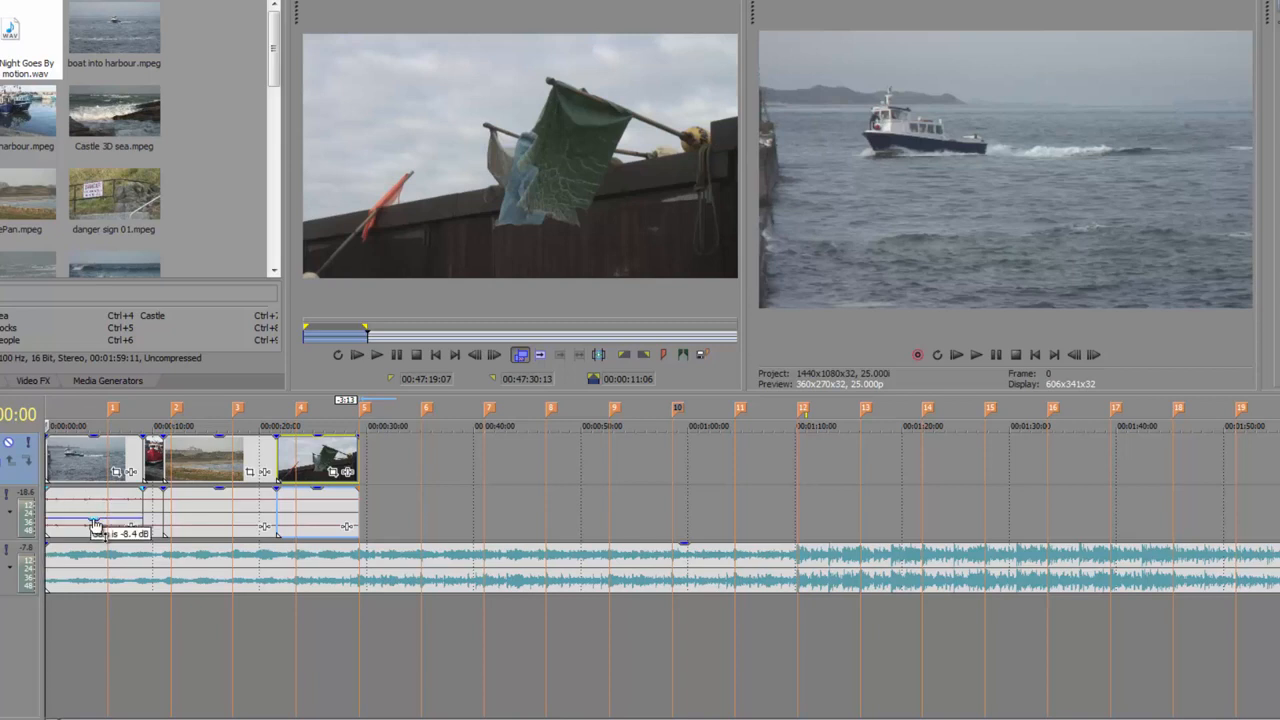